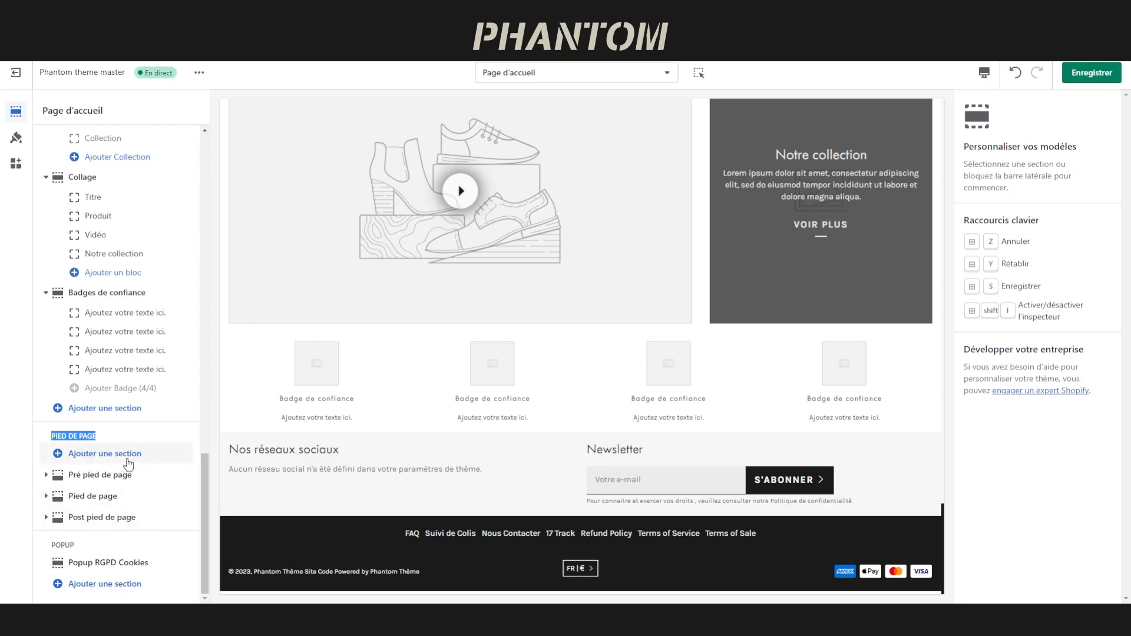
# Step: Add a "Badges de confiance" section to the footer group and hide the existing badges section in the page template
pyautogui.click(128, 460)
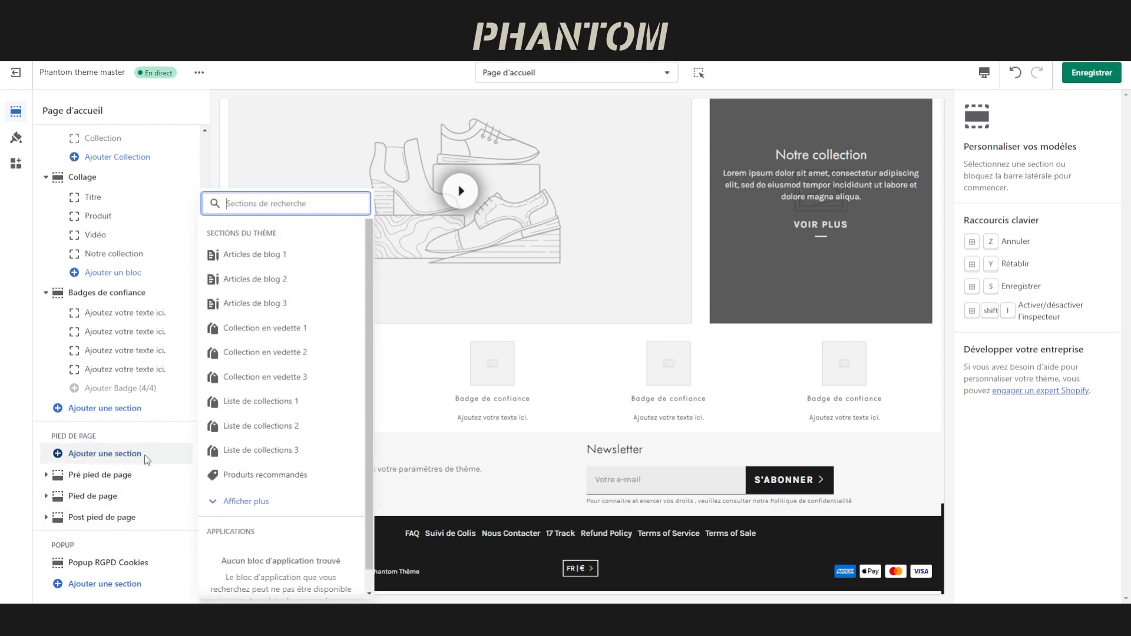
pyautogui.write('badge')
pyautogui.click(259, 478)
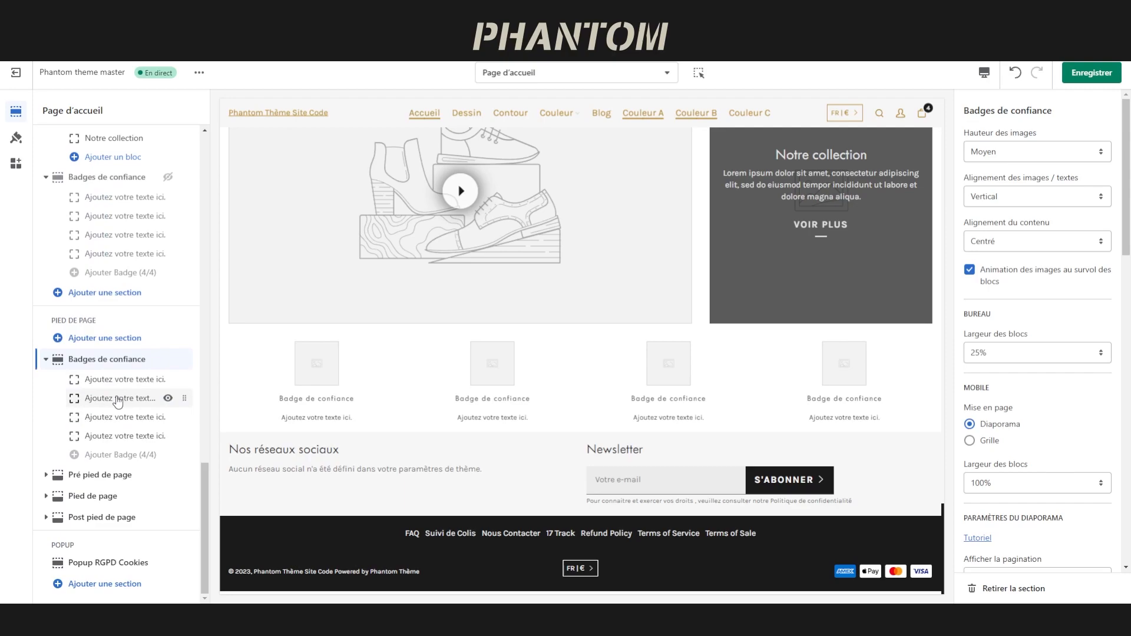
pyautogui.click(46, 359)
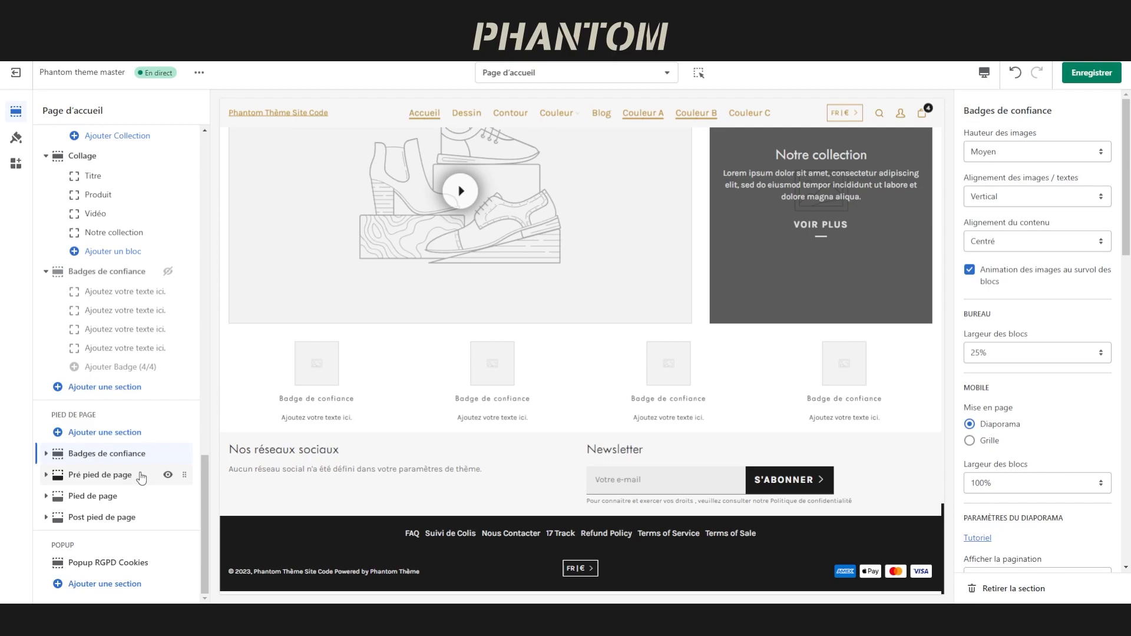
# Step: Set the title of the "Pied de page" section to "Ma boutique" and its title alignment to Centré
pyautogui.click(136, 517)
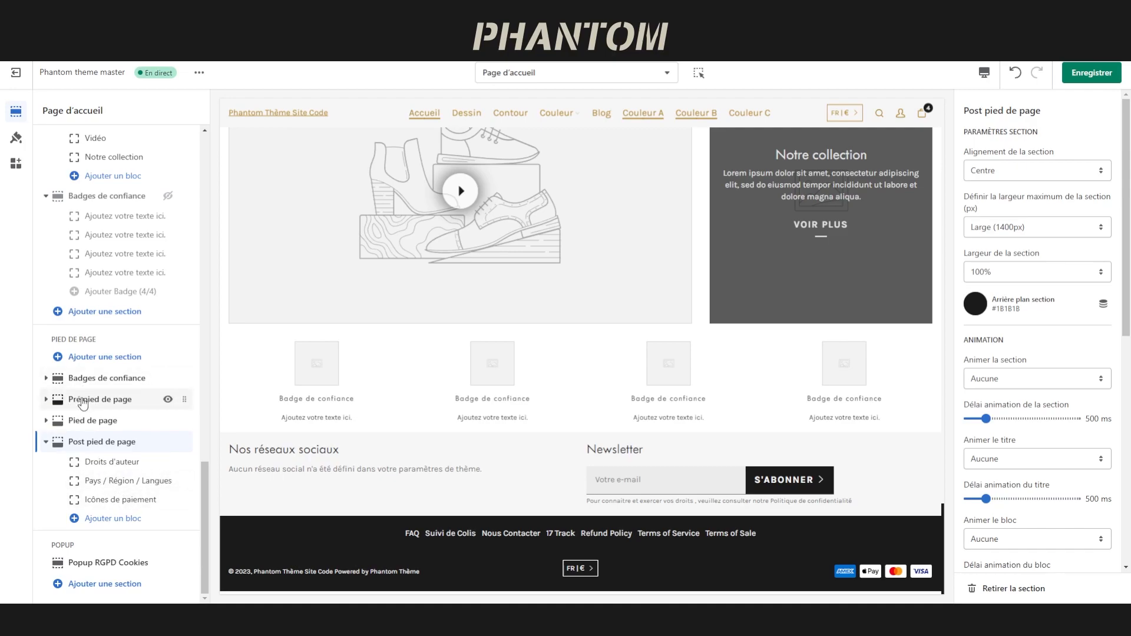
pyautogui.click(90, 426)
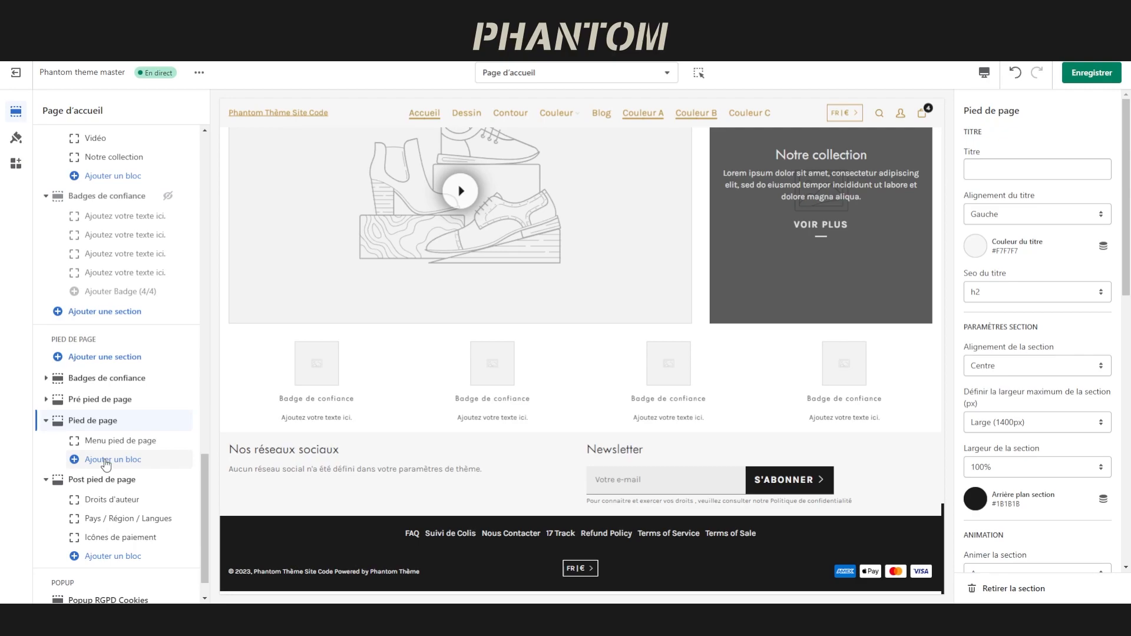
pyautogui.click(1016, 171)
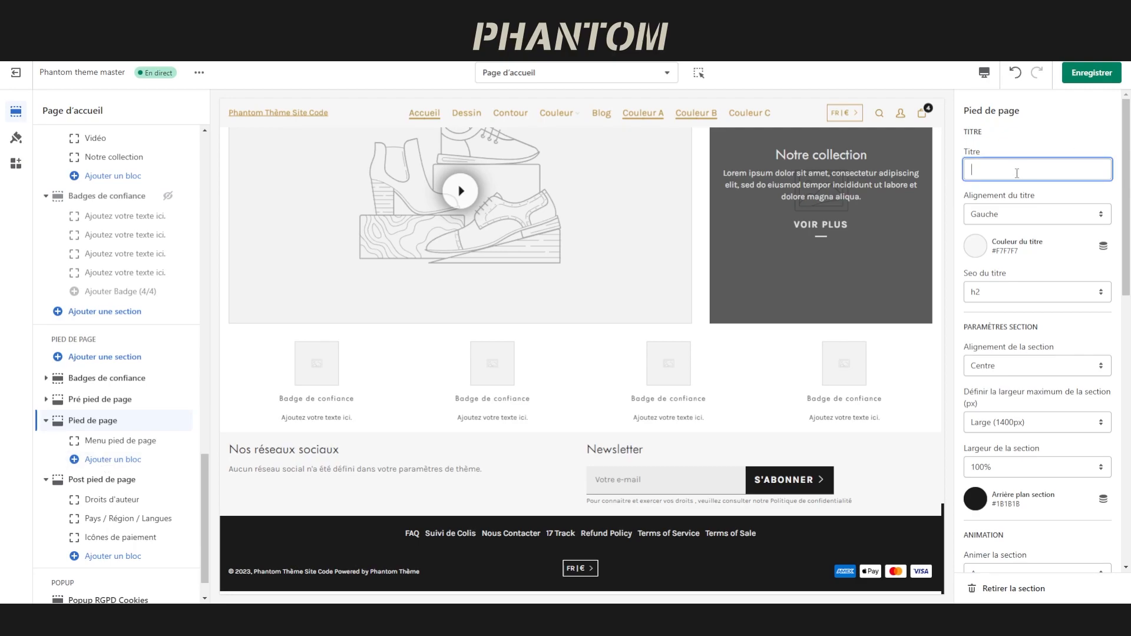
pyautogui.write('Ma boutique')
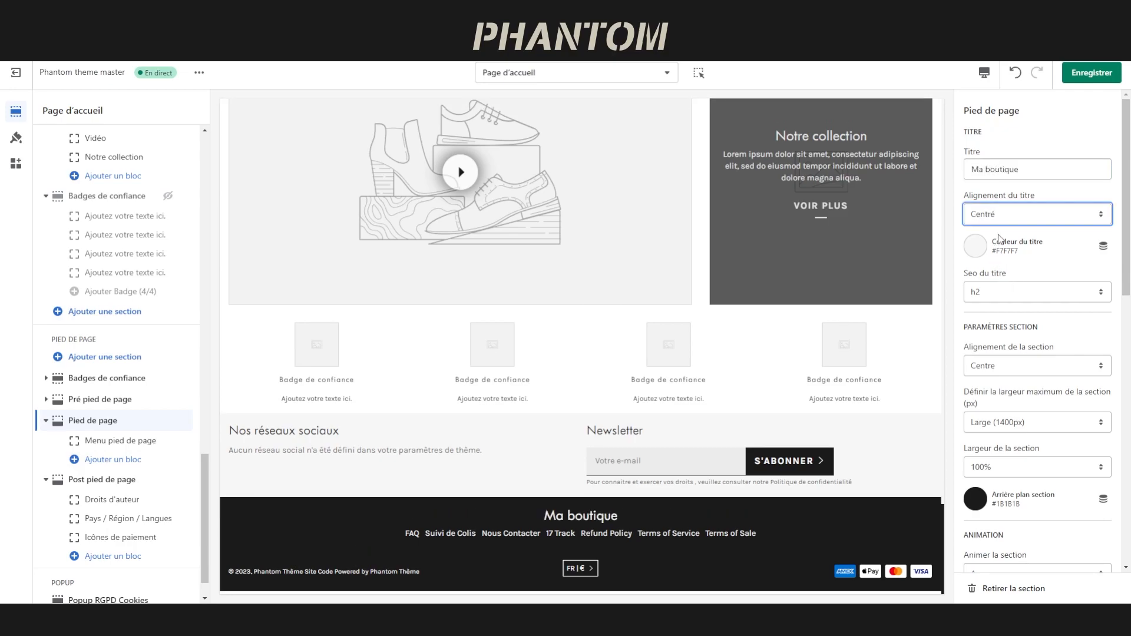
pyautogui.scroll(-2, 1013, 295)
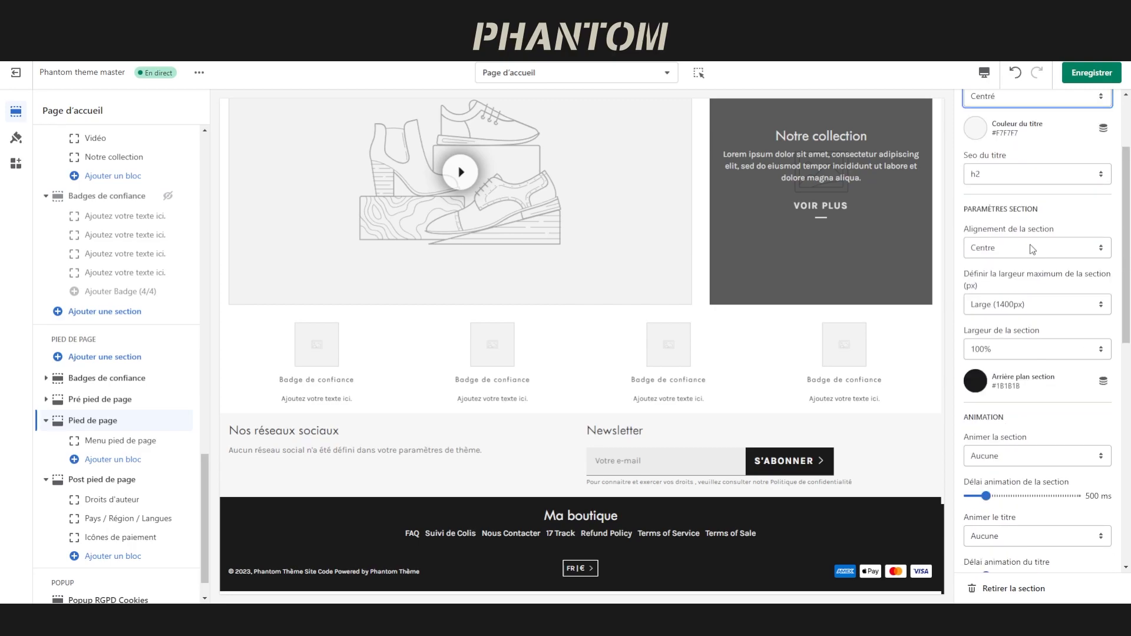
pyautogui.scroll(-5, 1032, 295)
# Step: Add a Séparateur block to the "Pied de page" section
pyautogui.click(105, 464)
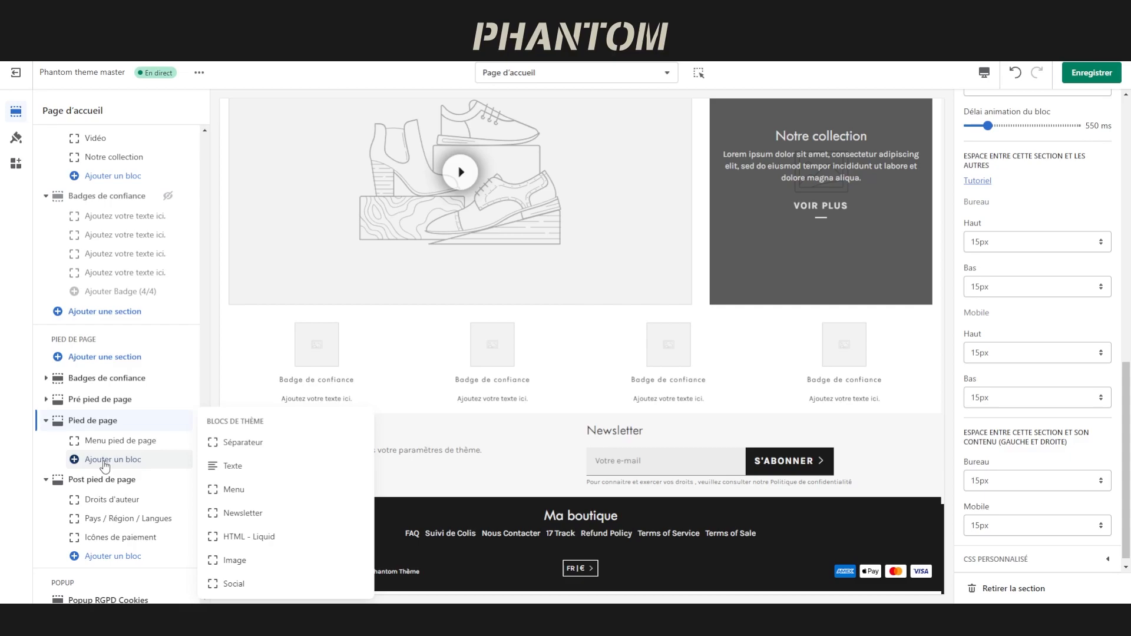
pyautogui.click(238, 442)
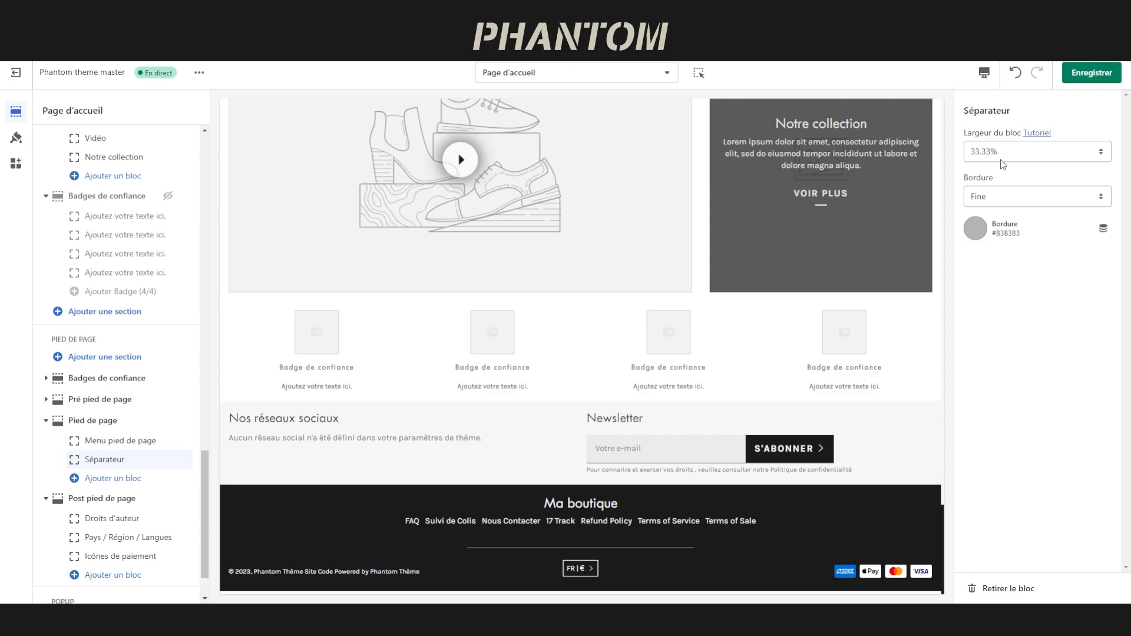
pyautogui.click(1009, 200)
pyautogui.click(980, 390)
# Step: Title the footer menu block "Informations"
pyautogui.click(122, 441)
pyautogui.click(995, 157)
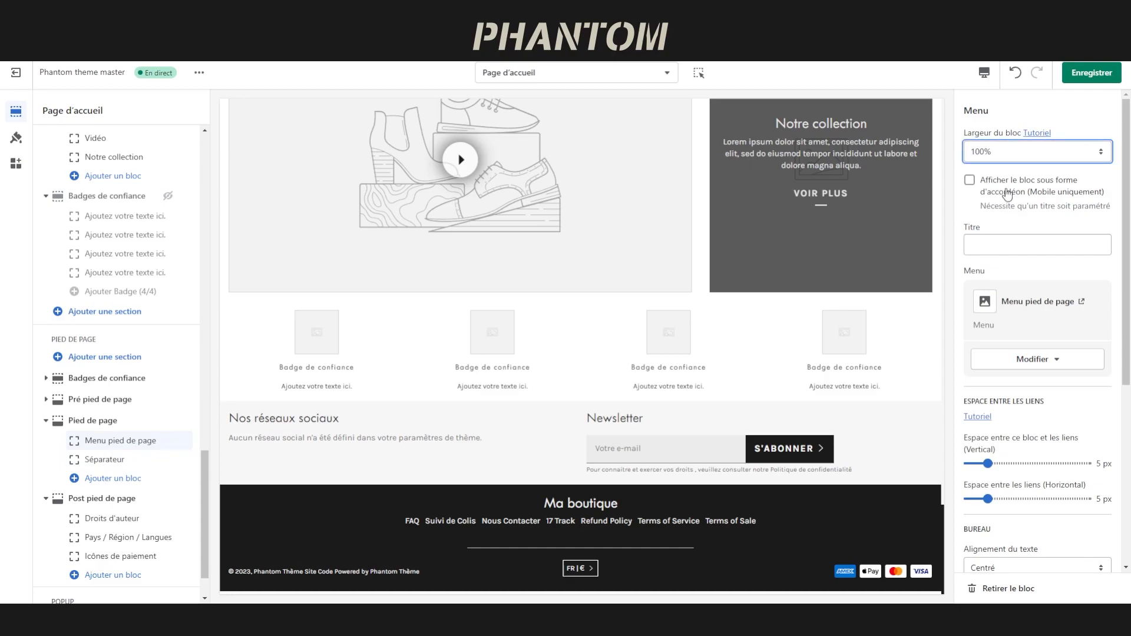
pyautogui.click(1064, 245)
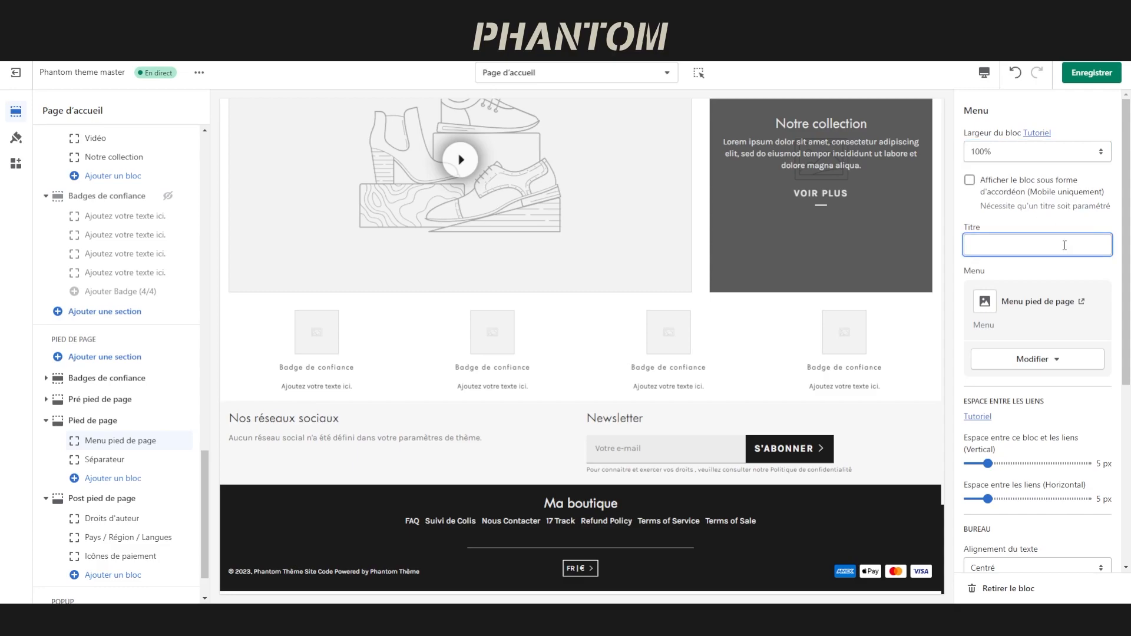
pyautogui.write('Informations')
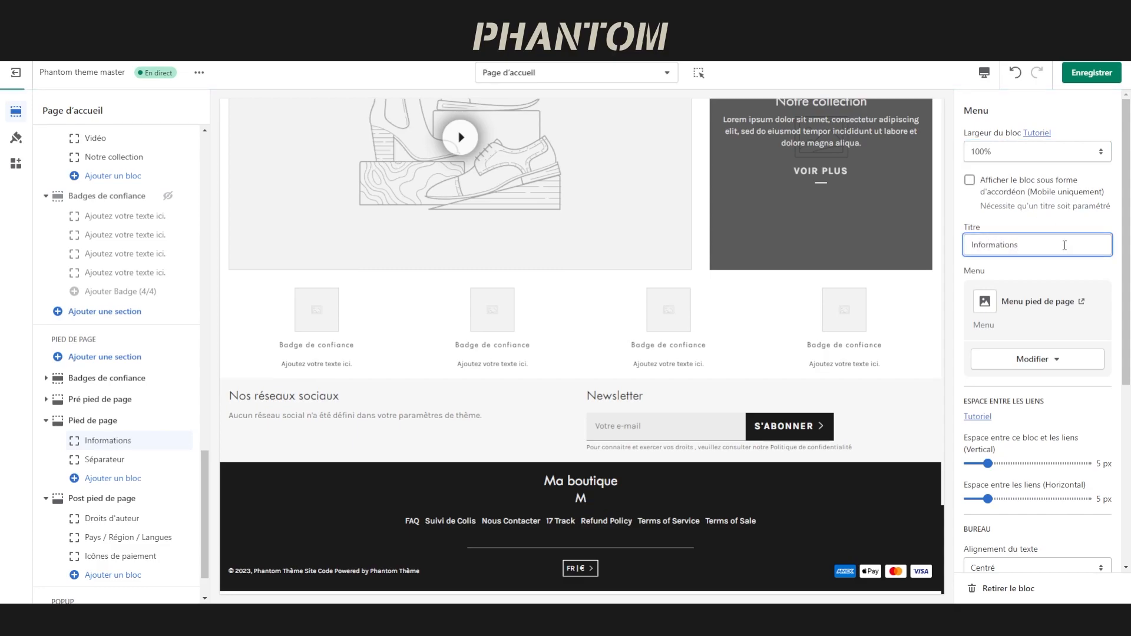
# Step: Give the Informations menu a vertical desktop layout with left-aligned text and a block width of 25%
pyautogui.scroll(-3, 1035, 314)
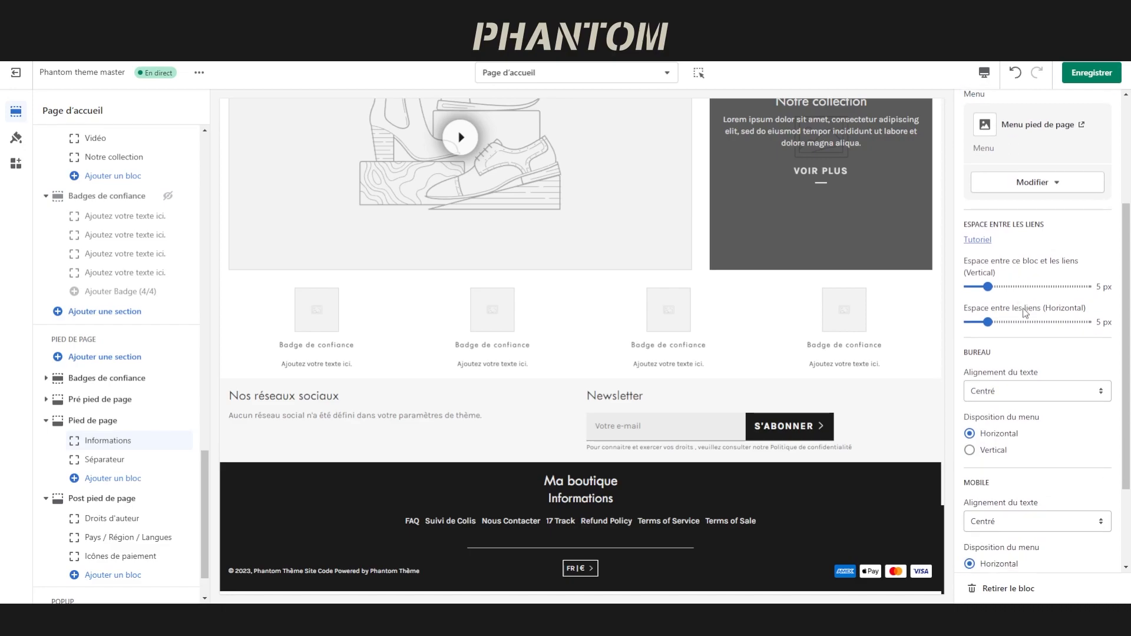
pyautogui.scroll(-2, 1025, 312)
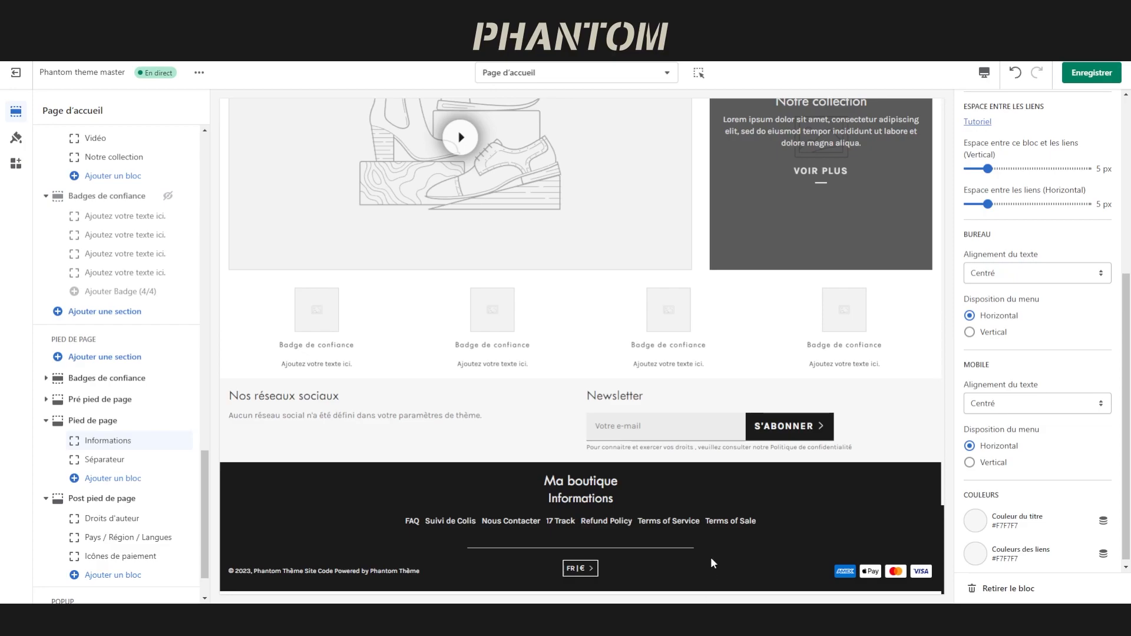
pyautogui.click(978, 333)
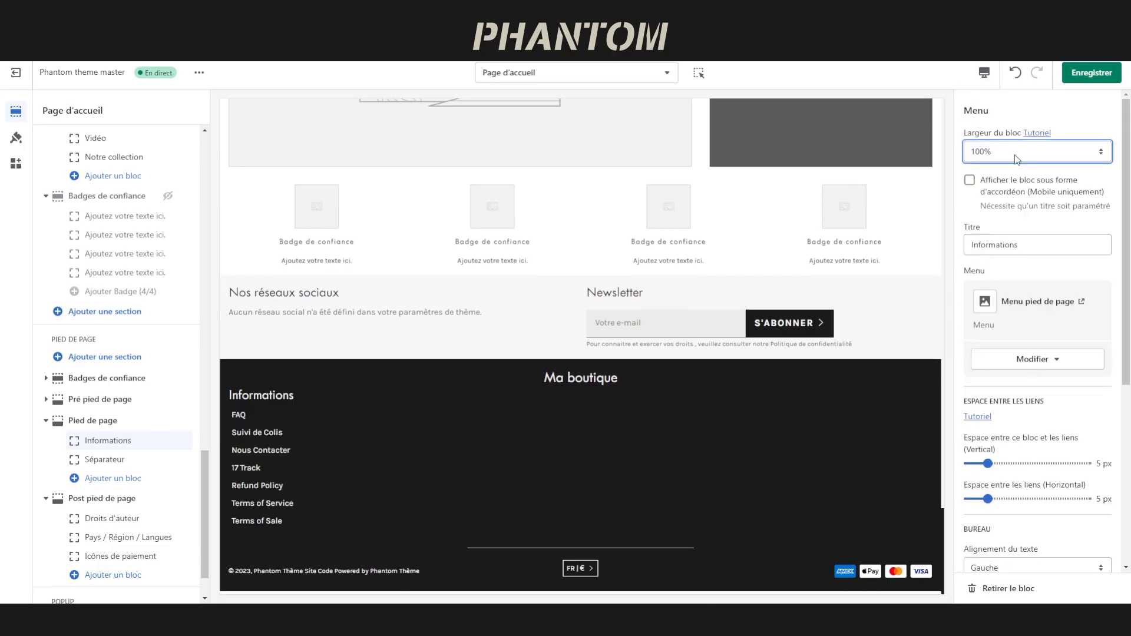
pyautogui.click(990, 222)
# Step: Add three more footer menu blocks above the separator, each titled "Informations", 25% wide, left-aligned and vertical
pyautogui.click(113, 478)
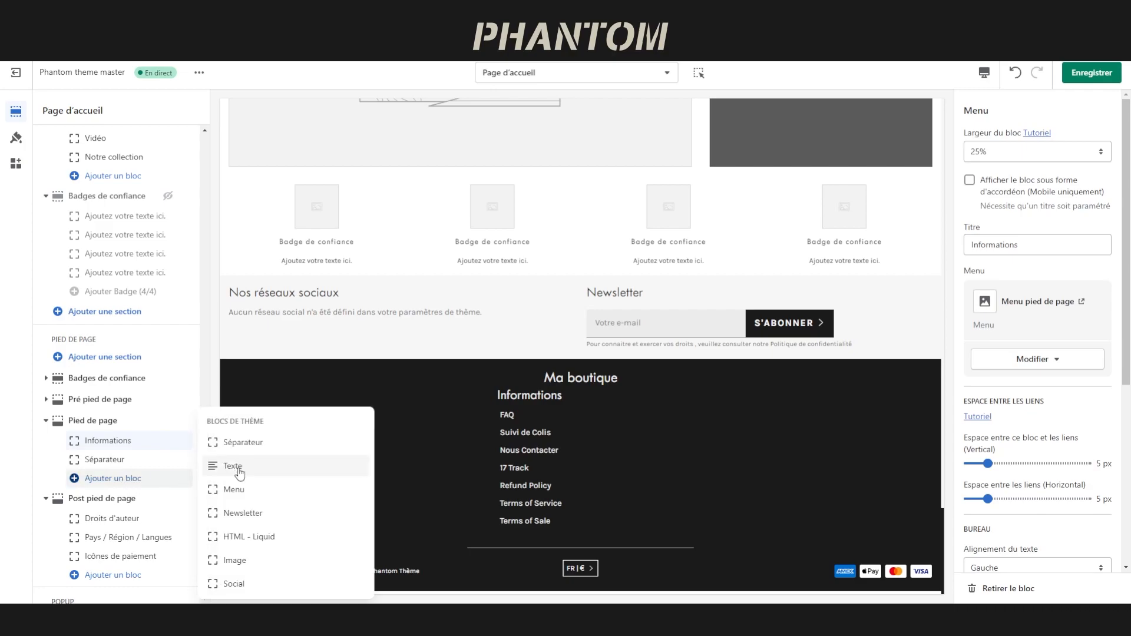
pyautogui.click(239, 490)
pyautogui.click(119, 498)
pyautogui.click(238, 489)
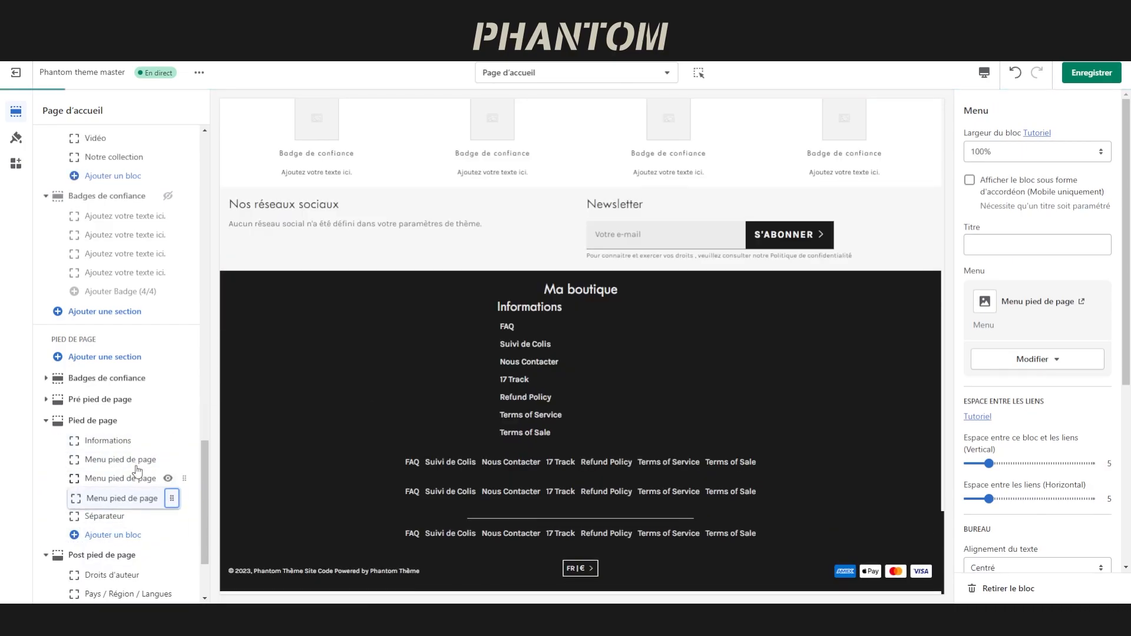
pyautogui.moveTo(144, 476); pyautogui.dragTo(144, 478)
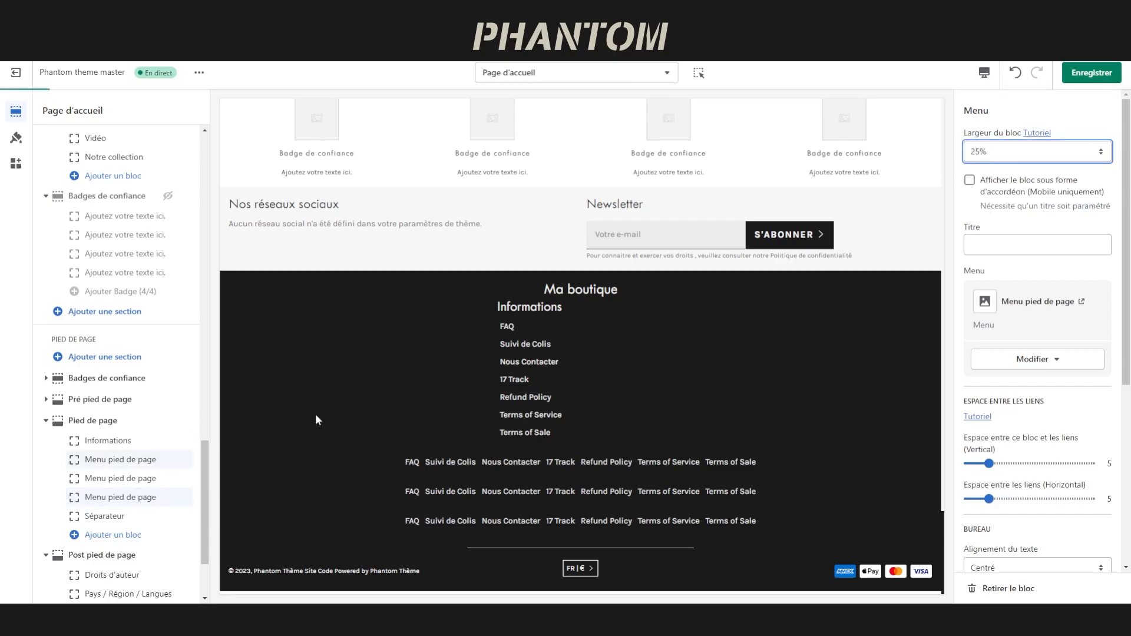
pyautogui.click(81, 481)
pyautogui.click(981, 154)
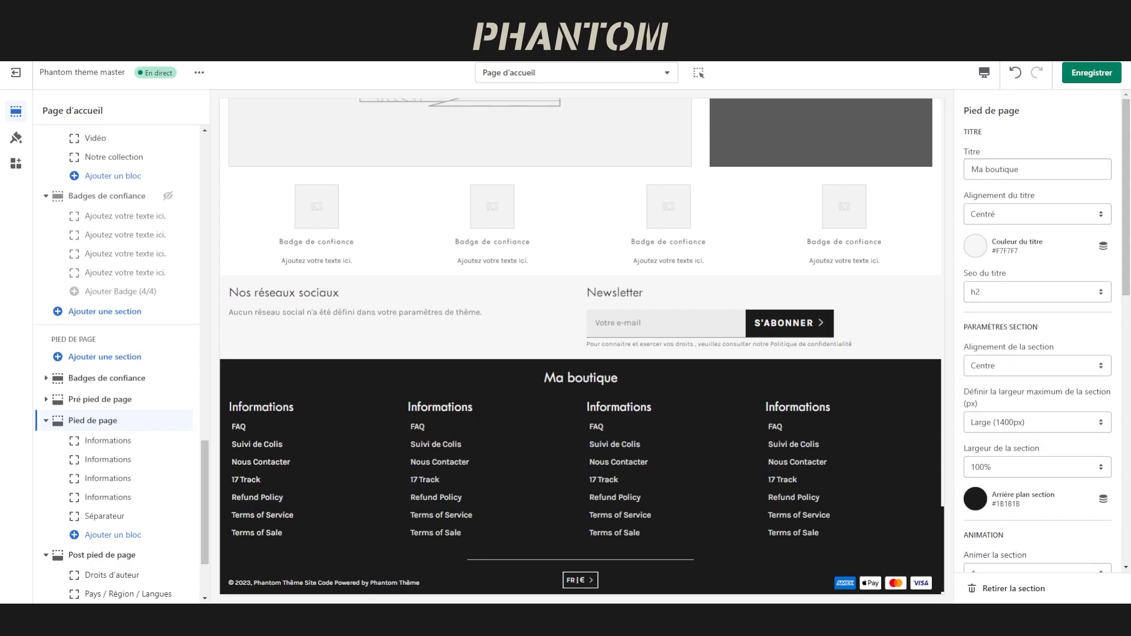
# Step: Replace the fourth Informations menu with a Newsletter block placed above the separator
pyautogui.click(109, 515)
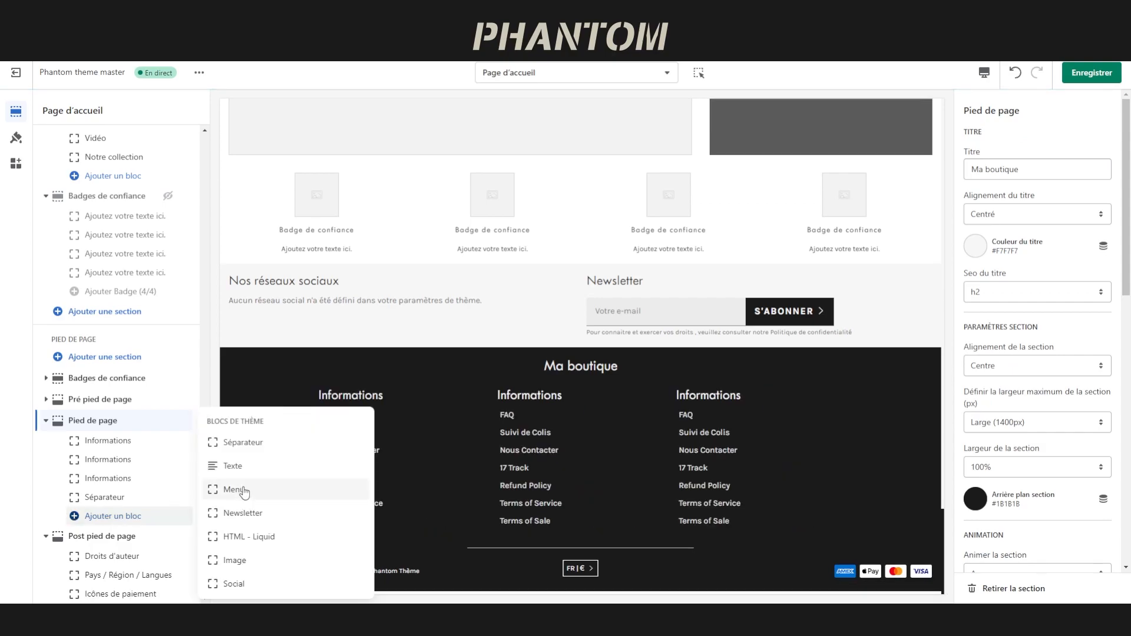
pyautogui.click(254, 516)
pyautogui.moveTo(75, 515); pyautogui.dragTo(74, 496)
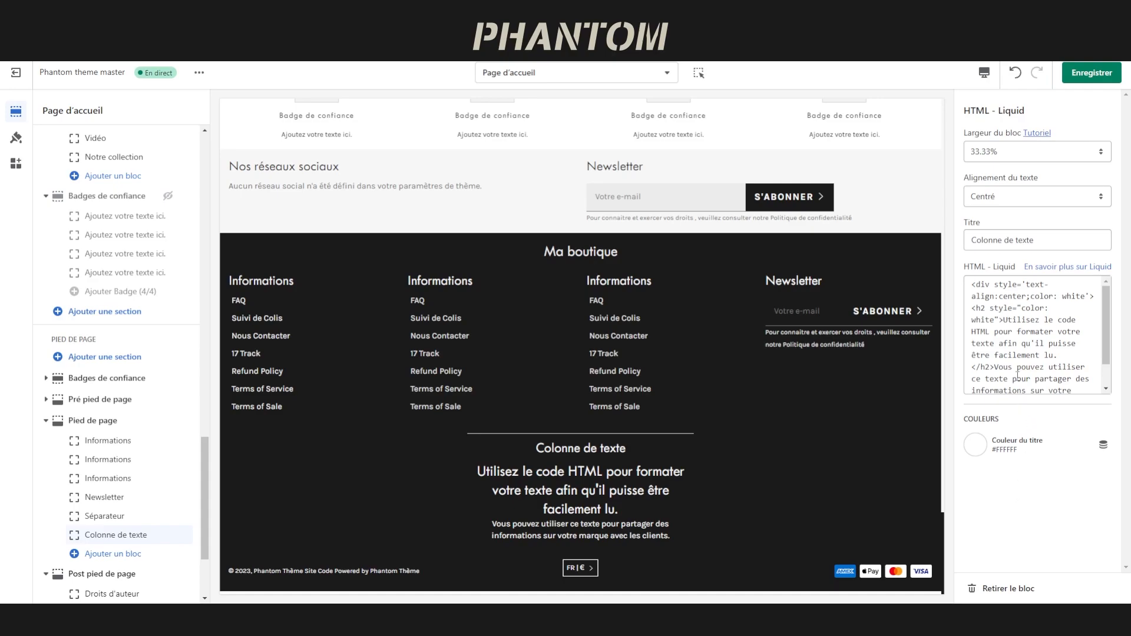
# Step: Add HTML - Liquid, Image and Social blocks below the footer separator, with the margin around the image turned off
pyautogui.scroll(-3, 1017, 378)
pyautogui.scroll(3, 1017, 348)
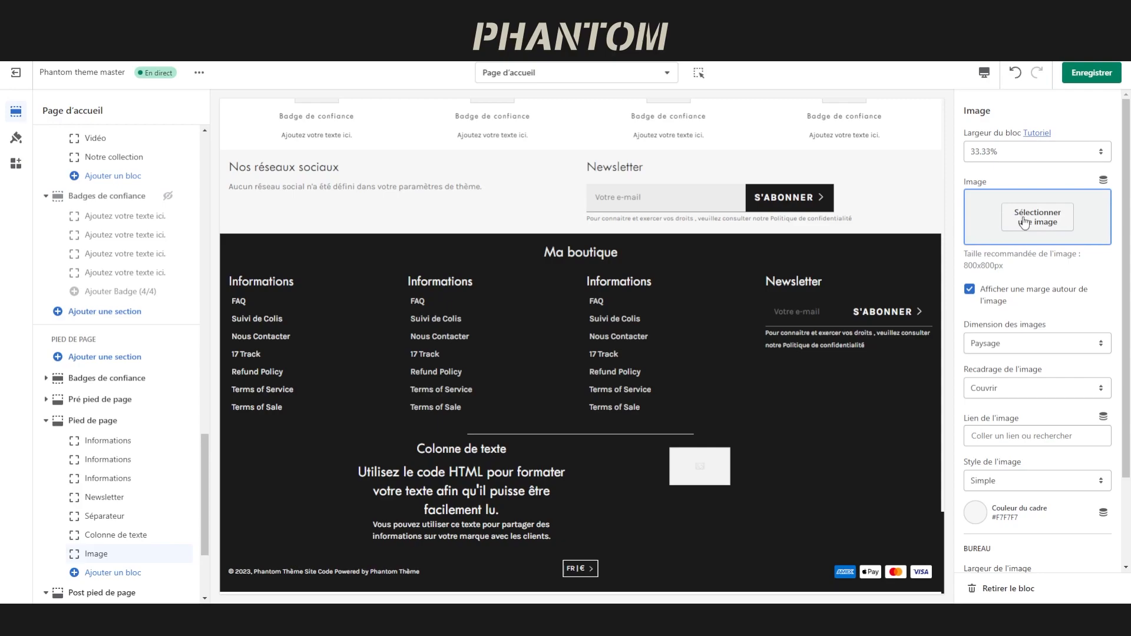
pyautogui.click(1026, 295)
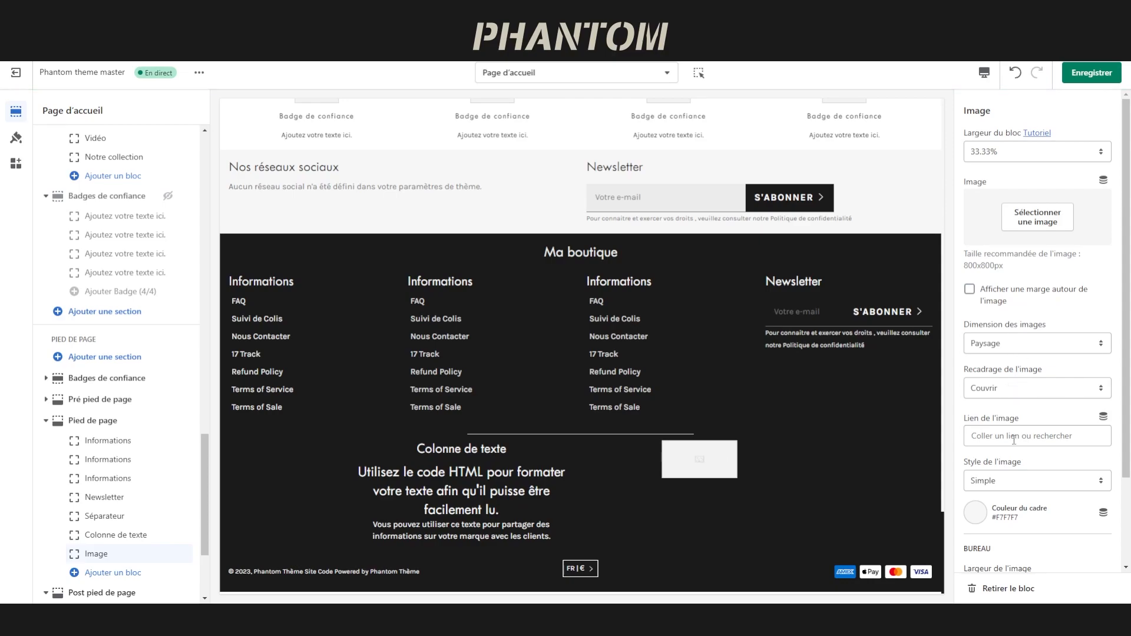
pyautogui.scroll(-2, 998, 490)
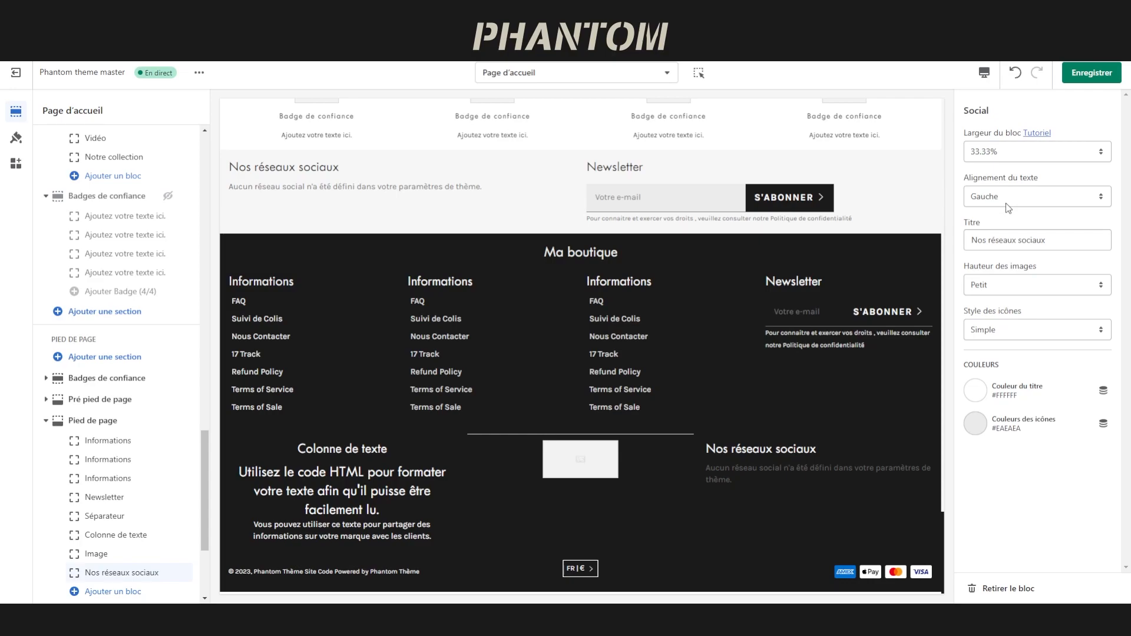
pyautogui.click(1026, 282)
pyautogui.click(1004, 329)
# Step: Fill in the Facebook, Discord and Twitter links in the theme's social media settings by copying in the example addresses
pyautogui.click(16, 138)
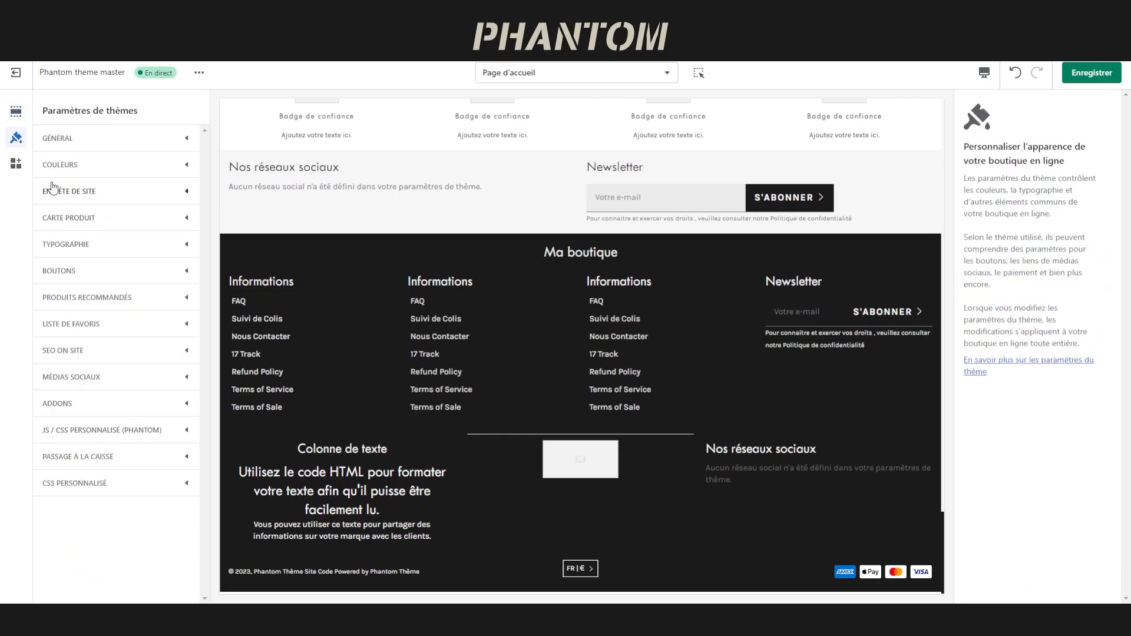
pyautogui.click(79, 383)
pyautogui.scroll(-5, 89, 365)
pyautogui.moveTo(62, 323); pyautogui.dragTo(55, 317)
pyautogui.moveTo(171, 301); pyautogui.dragTo(43, 301)
pyautogui.hotkey('ctrl', 'c')
pyautogui.click(116, 282)
pyautogui.hotkey('ctrl', 'v')
pyautogui.moveTo(42, 380)
pyautogui.mouseDown()
pyautogui.moveTo(91, 372)
pyautogui.moveTo(45, 358)
pyautogui.mouseUp()
pyautogui.hotkey('ctrl', 'c')
pyautogui.click(74, 337)
pyautogui.hotkey('ctrl', 'v')
pyautogui.moveTo(141, 417); pyautogui.dragTo(43, 417)
pyautogui.click(76, 392)
pyautogui.hotkey('ctrl', 'v')
# Step: Set the footer social block's image height to Moyen and icon style to Arrondi, and recolour its title and icons gold
pyautogui.click(16, 112)
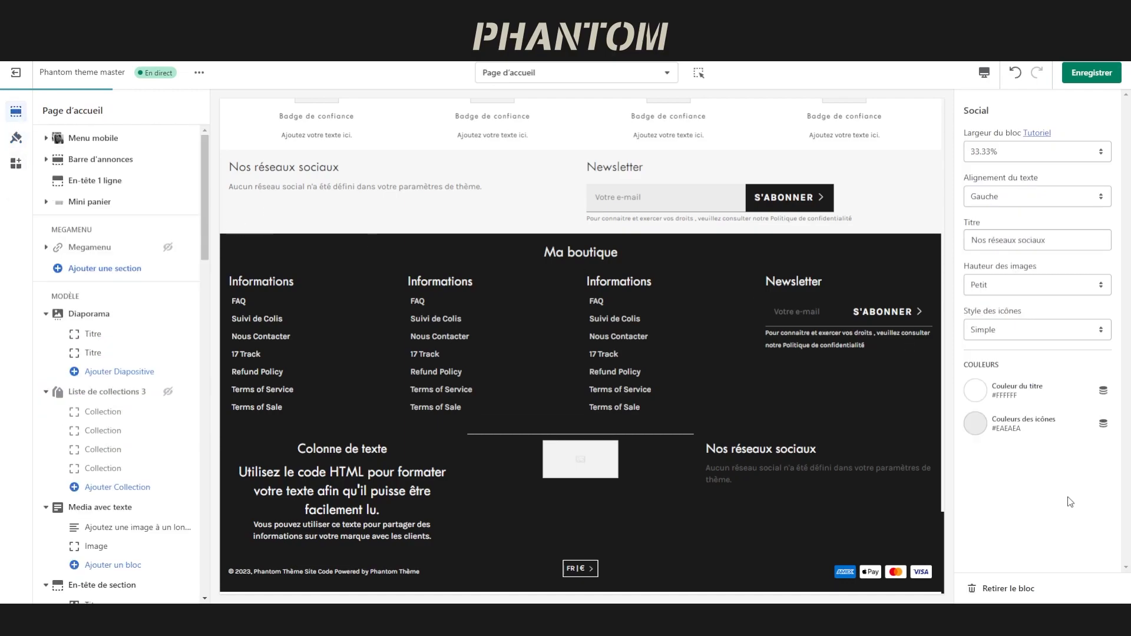
pyautogui.click(1004, 289)
pyautogui.click(999, 317)
pyautogui.click(995, 335)
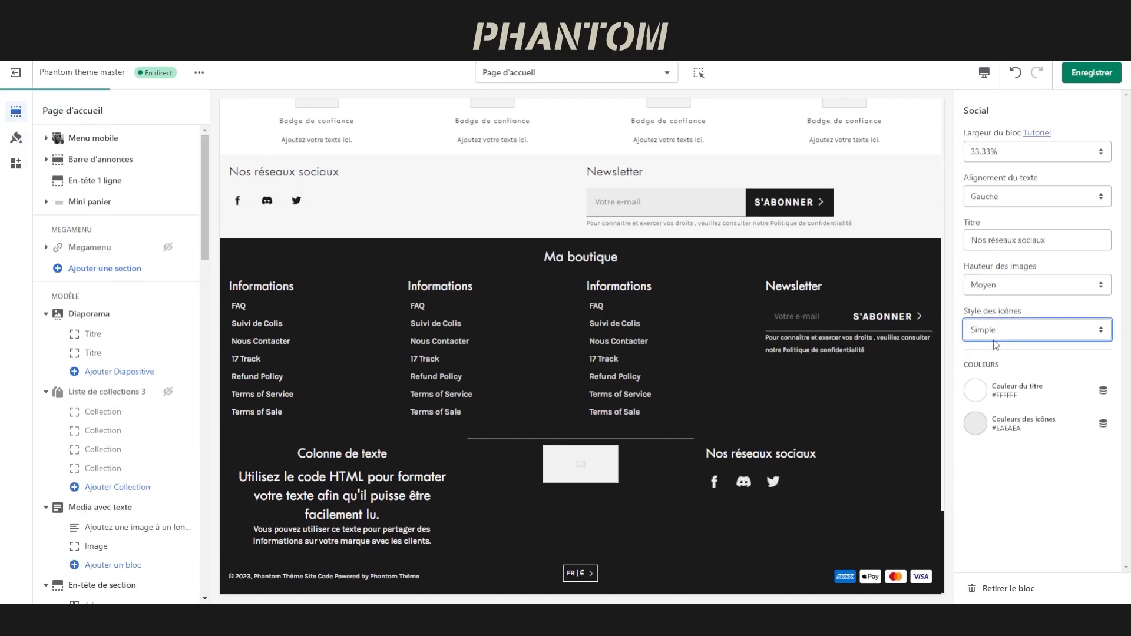
pyautogui.click(997, 368)
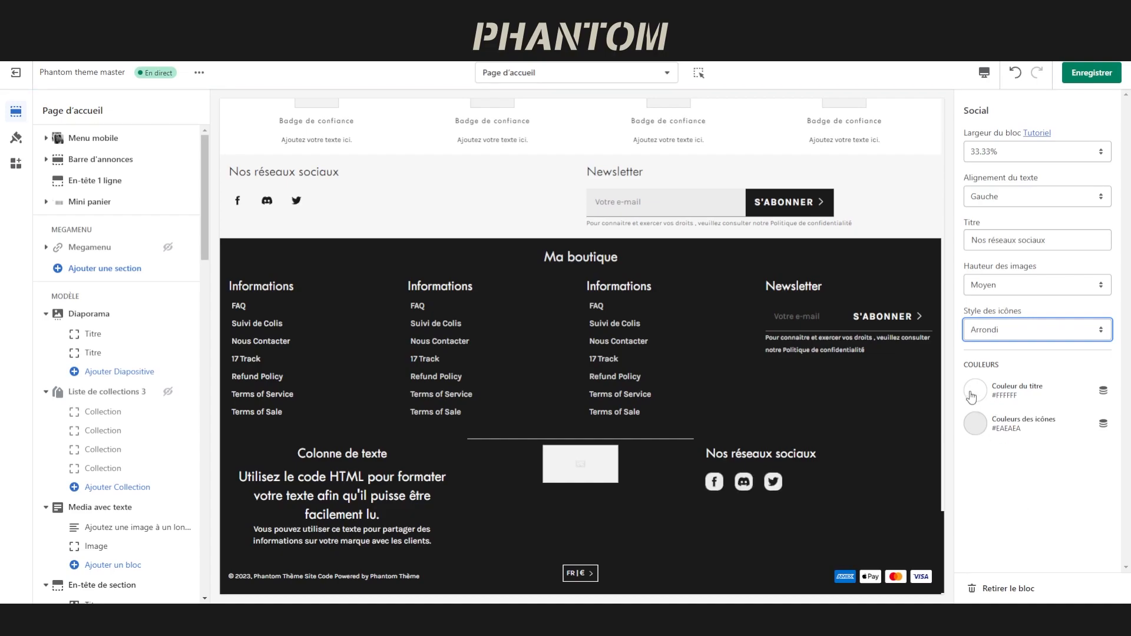
pyautogui.click(973, 396)
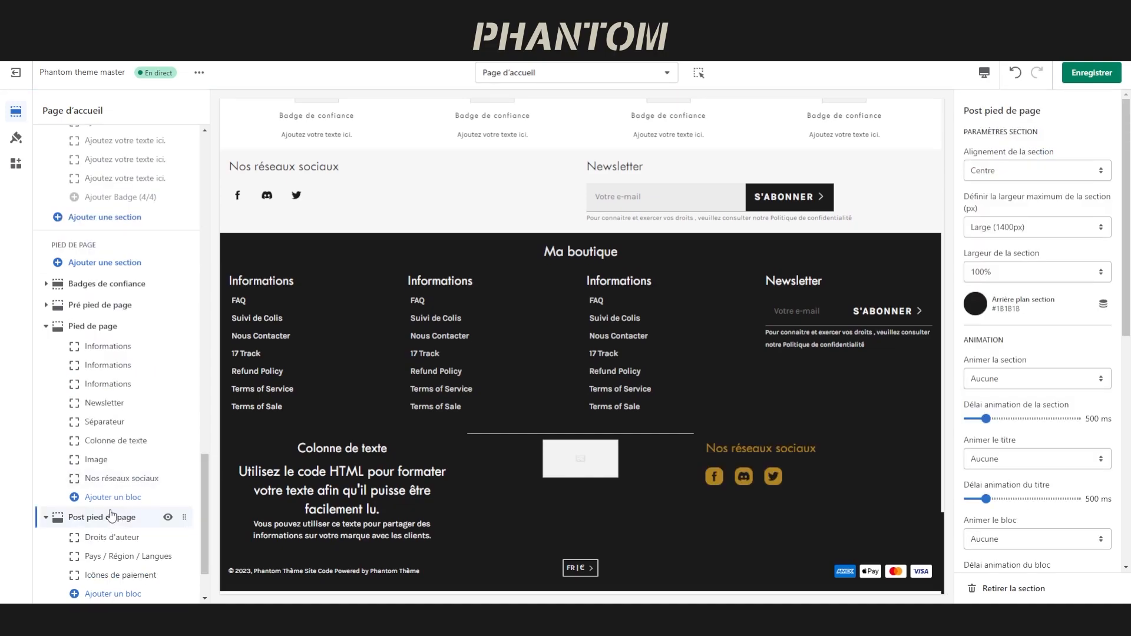
# Step: Examine the "Post pied de page" section's blocks, including the copyright settings and the country and language selector's options
pyautogui.scroll(-2, 107, 511)
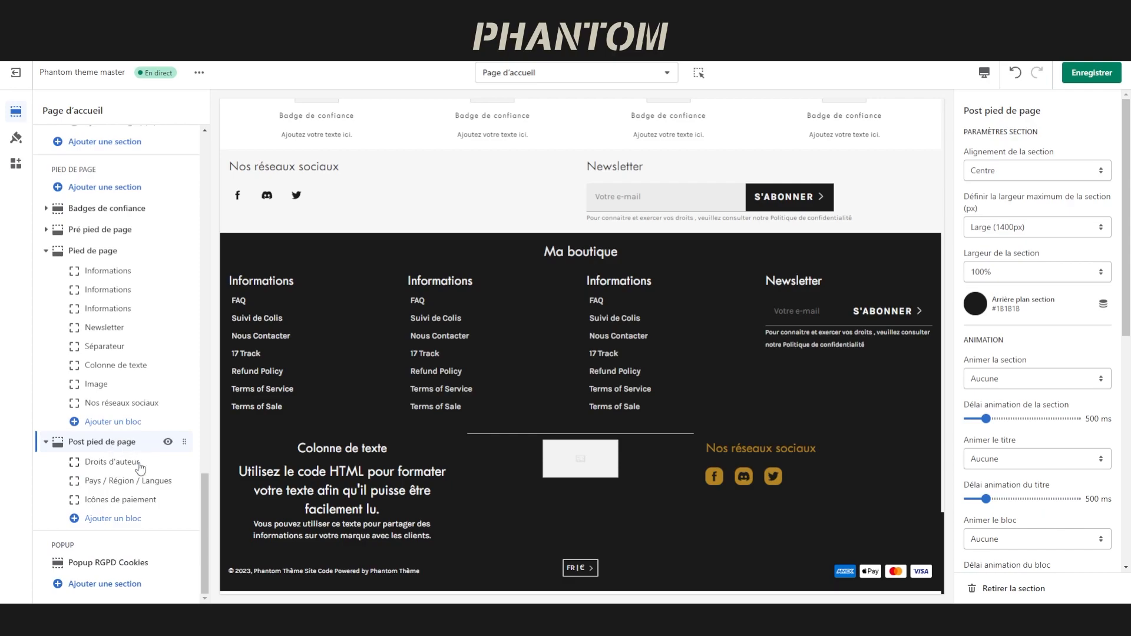
pyautogui.click(154, 519)
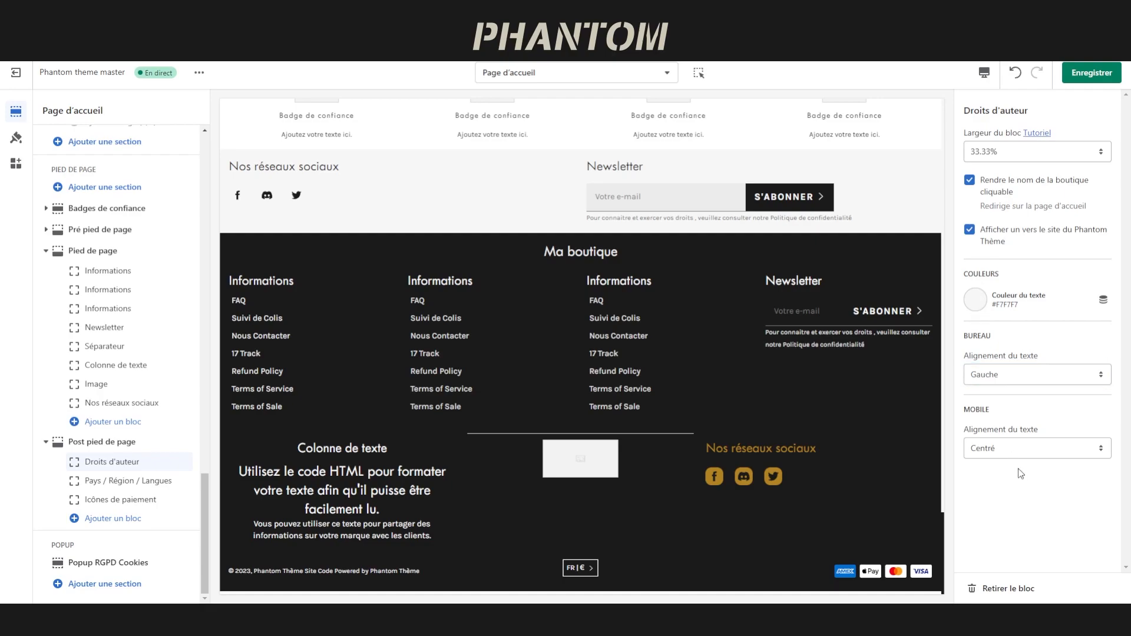
pyautogui.click(127, 480)
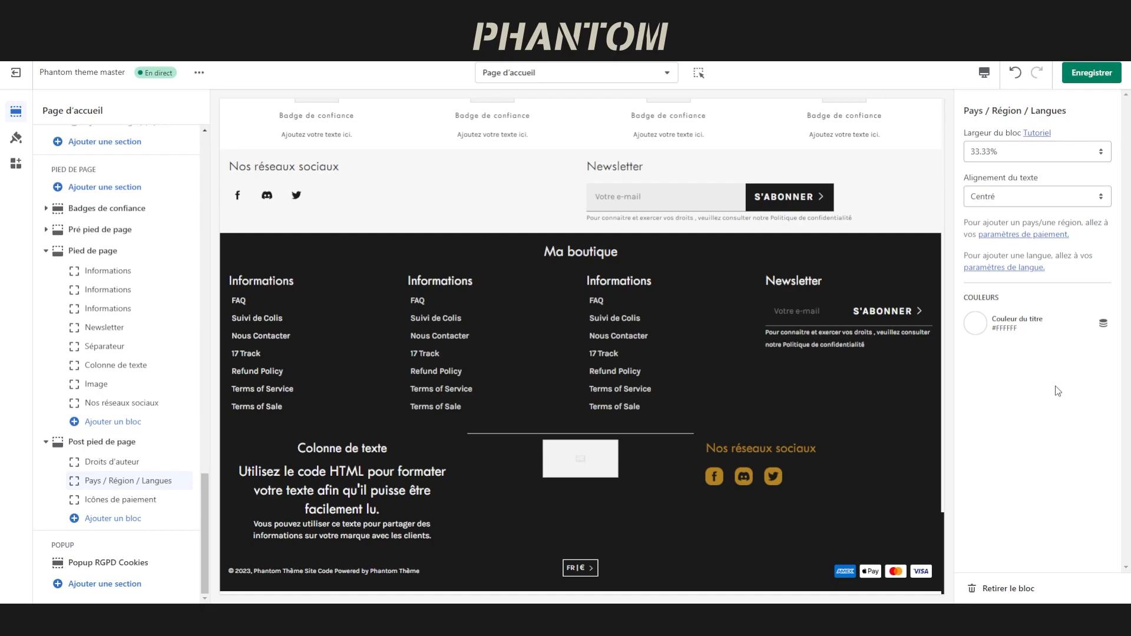
pyautogui.click(574, 571)
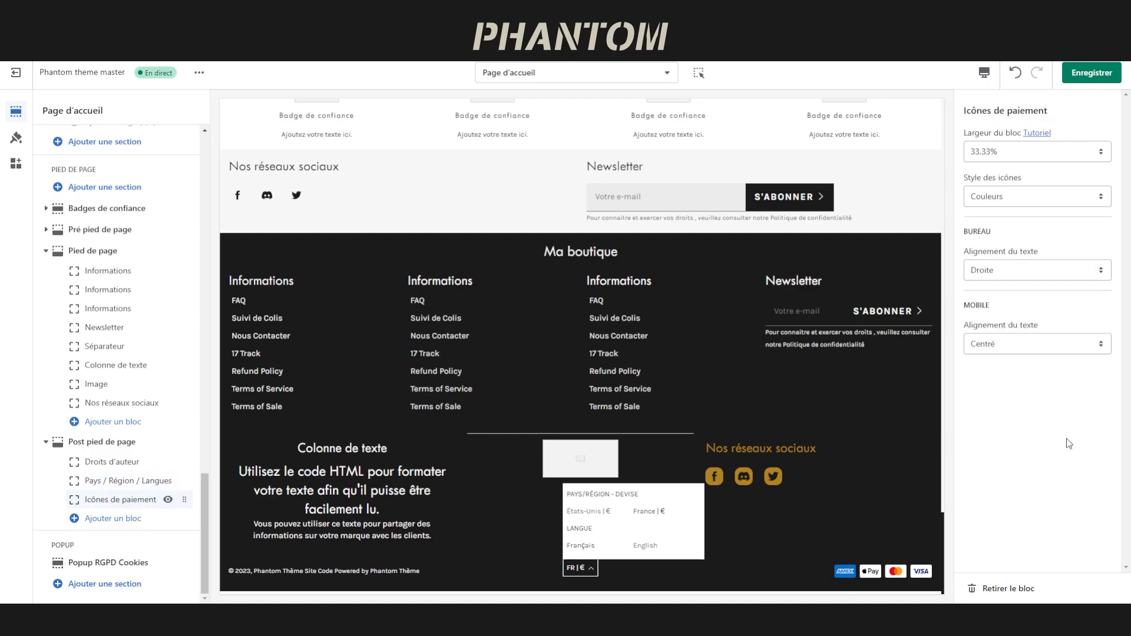
pyautogui.click(580, 568)
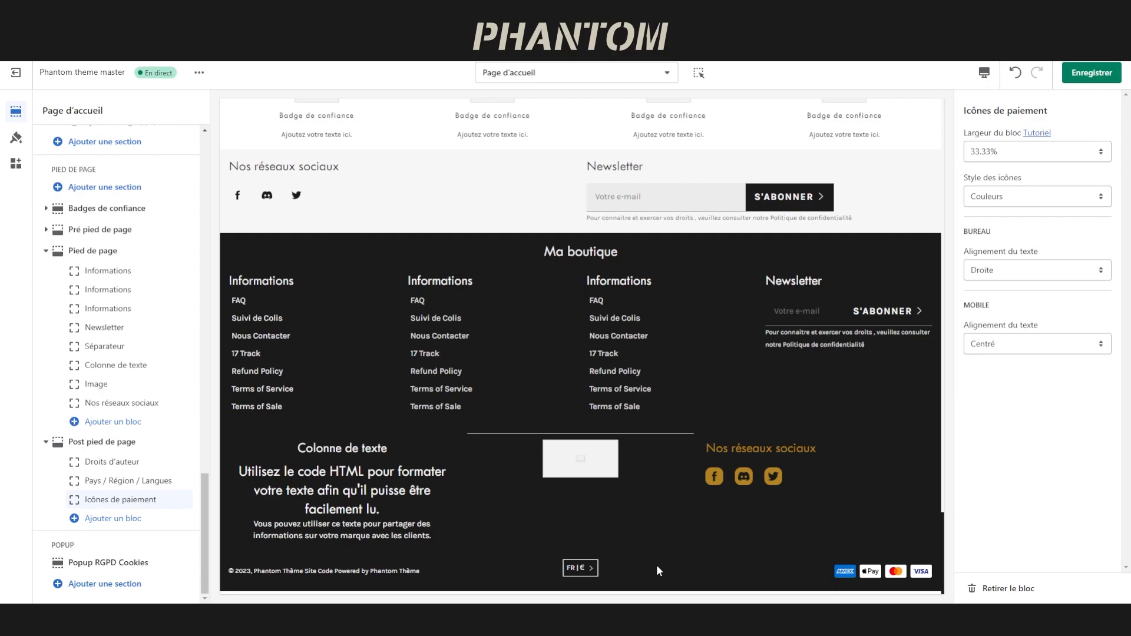
# Step: Set the icon style of the "Icônes de paiement" block to Sepia
pyautogui.click(1011, 200)
pyautogui.click(996, 231)
pyautogui.click(1005, 204)
pyautogui.click(1000, 270)
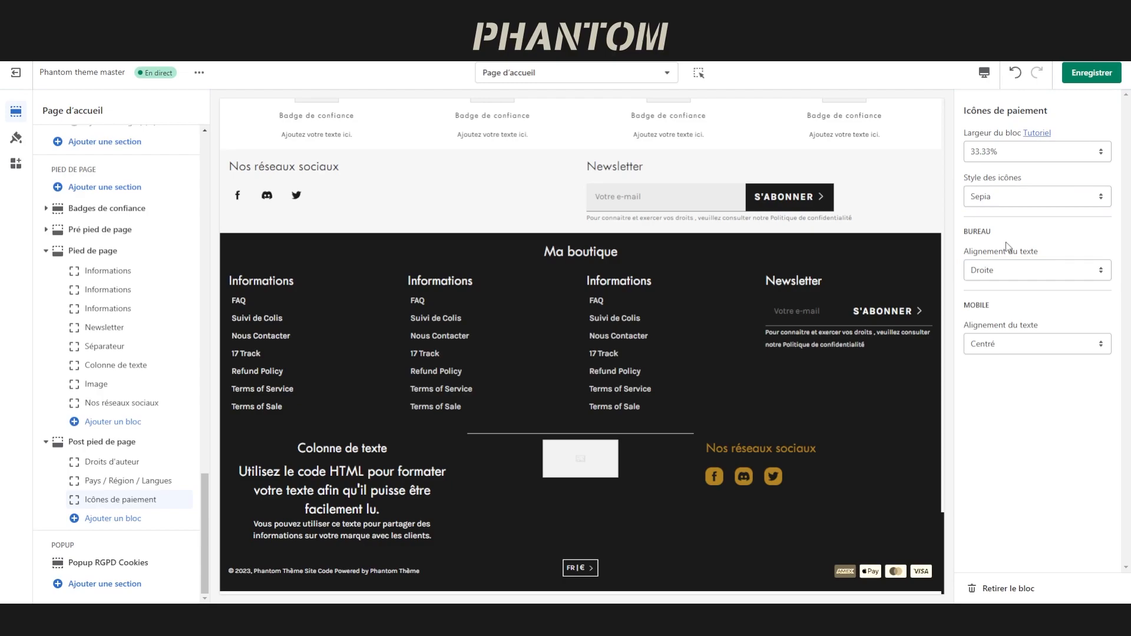